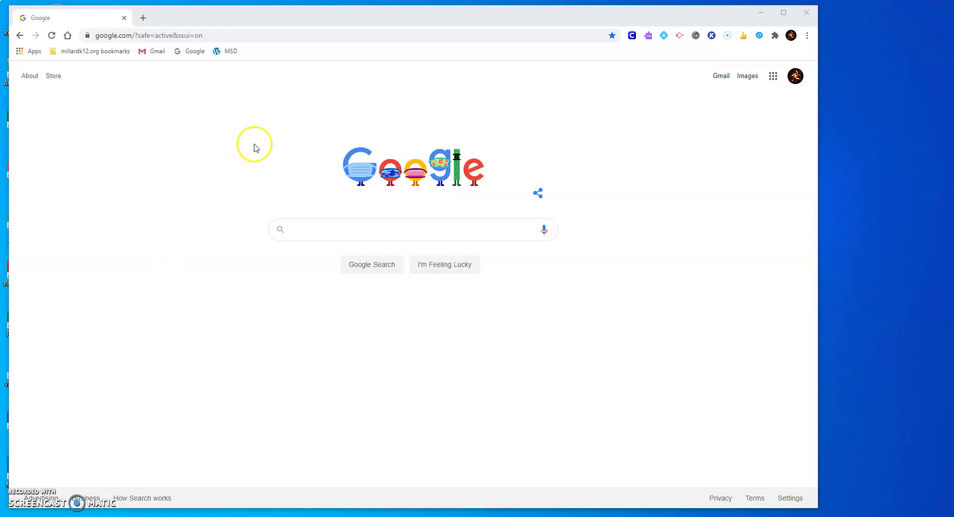
Step: Go to millardk12.org to load the Millard School District homepage
{"action": "left_click", "coordinate": [233, 36]}
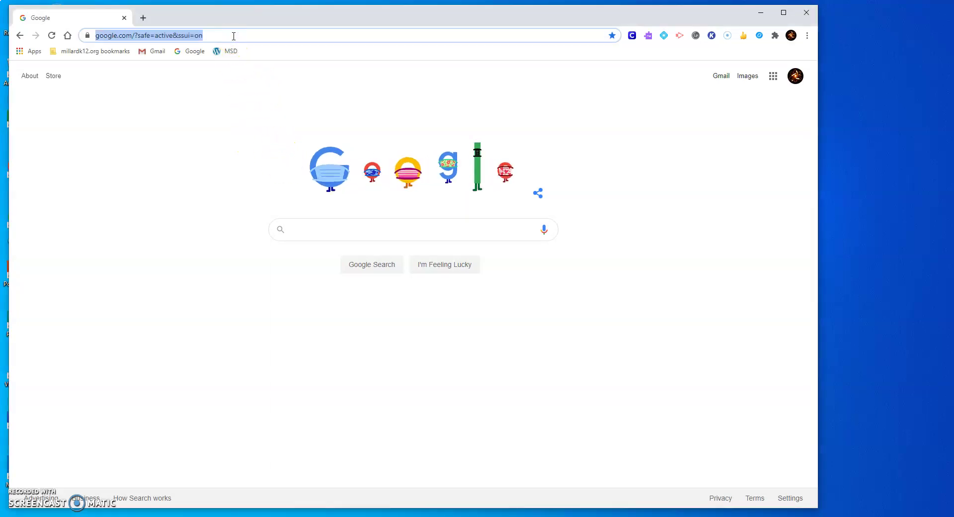
{"action": "type", "text": "millard"}
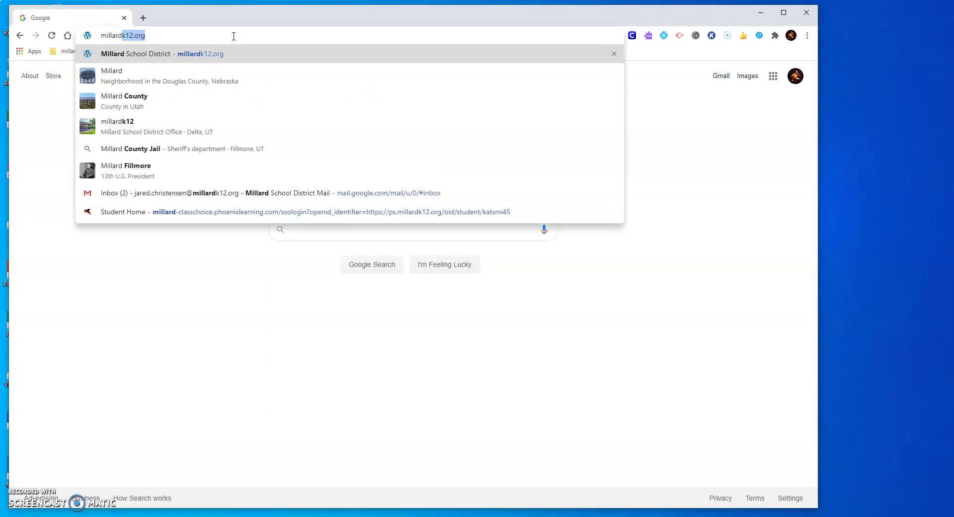
{"action": "type", "text": "k12.or"}
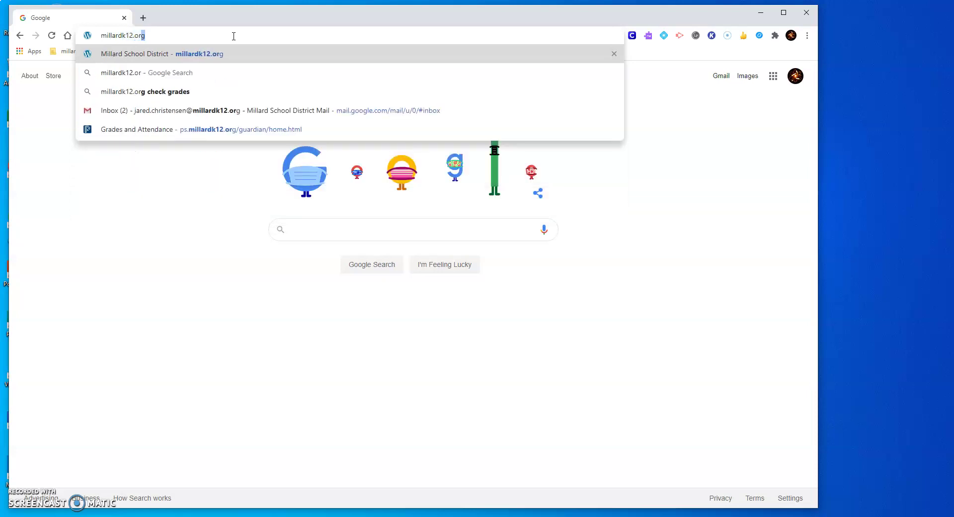
{"action": "type", "text": "g"}
{"action": "key", "text": "Return"}
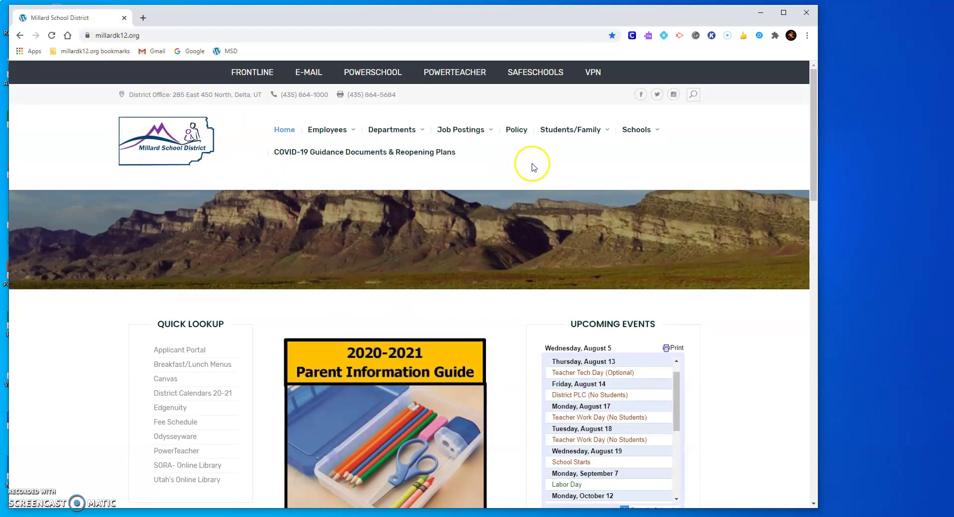
Step: Open the PowerSchool sign-in page via Students/Family > Check Grades
{"action": "mouse_move", "coordinate": [562, 132]}
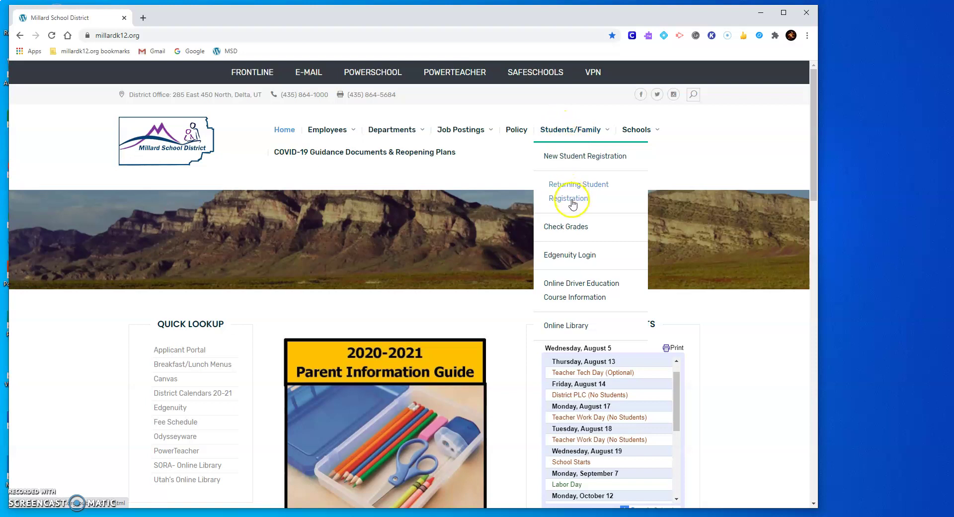
{"action": "left_click", "coordinate": [566, 228]}
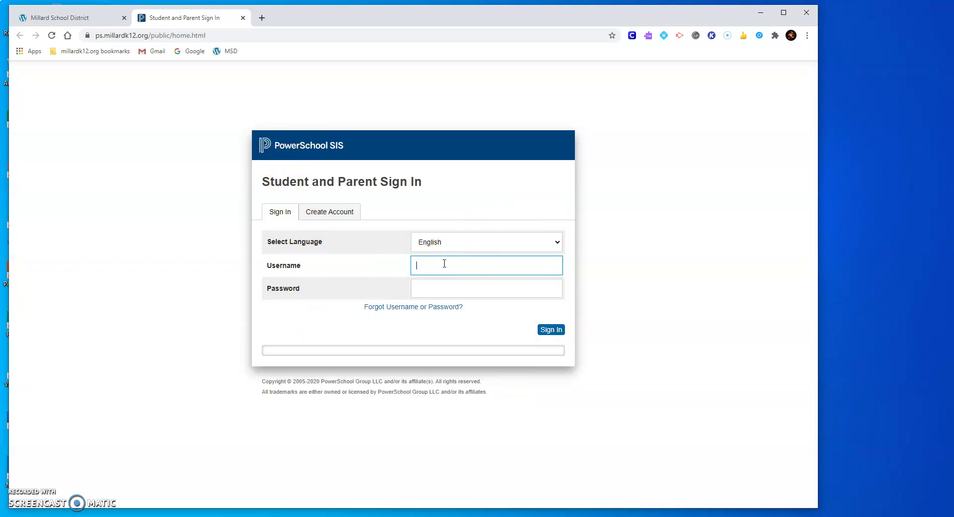
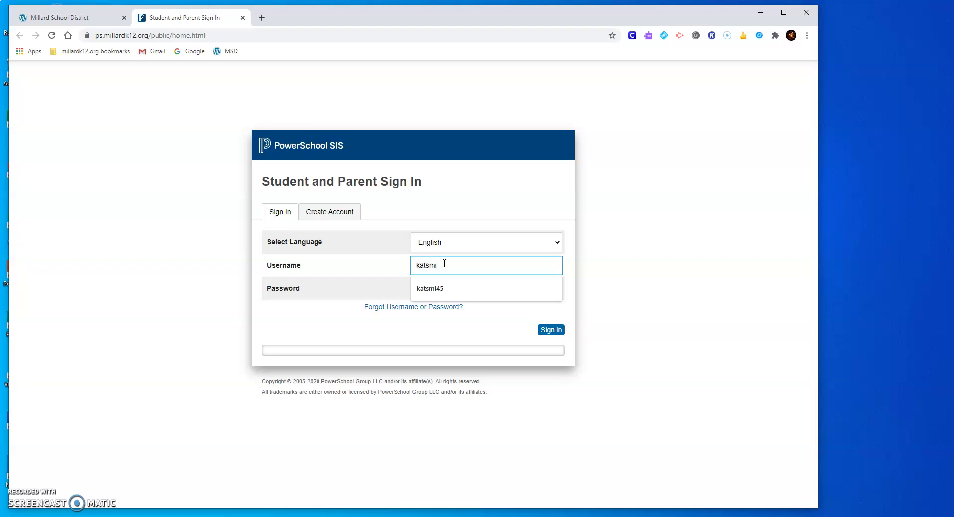
Step: Sign in to PowerSchool with the student's username and password
{"action": "key", "text": "Tab"}
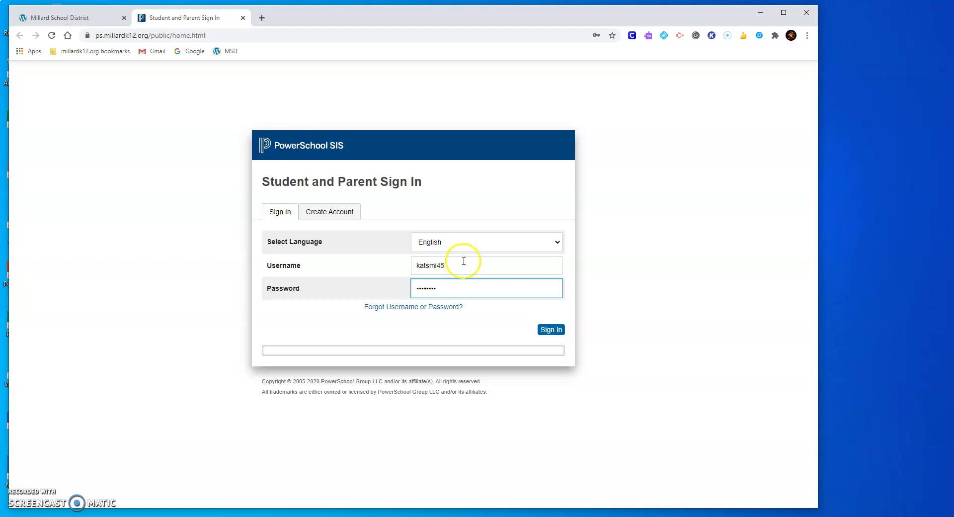
{"action": "left_click", "coordinate": [547, 333]}
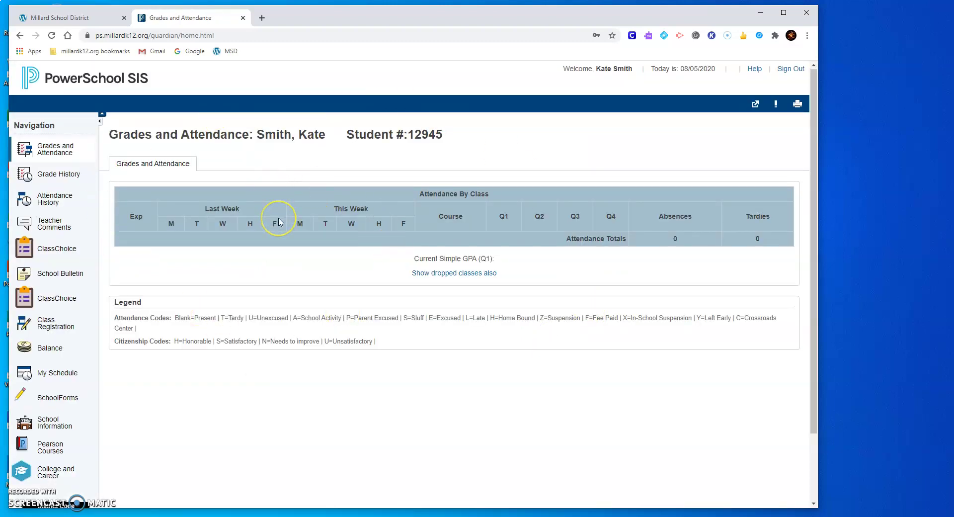
Step: Launch ClassChoice-Student from PowerSchool's linked applications menu
{"action": "mouse_move", "coordinate": [279, 222]}
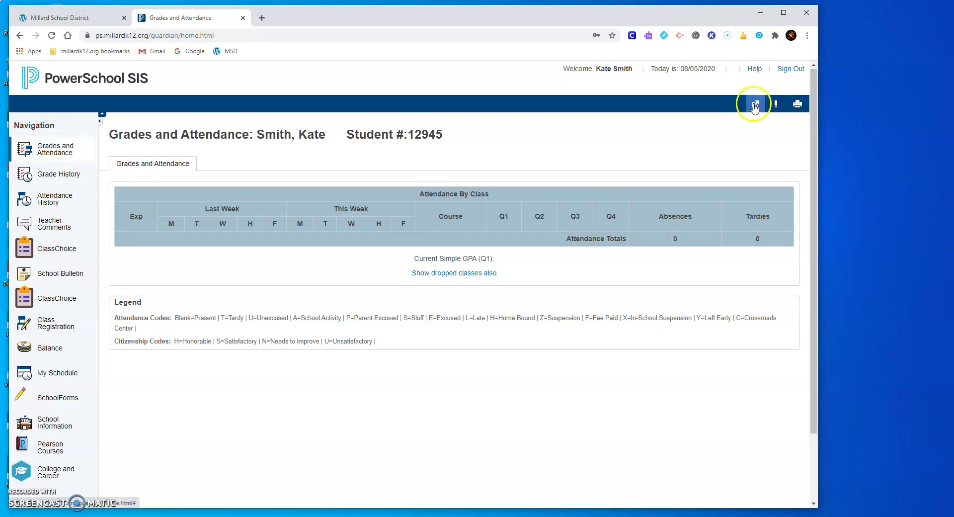
{"action": "left_click", "coordinate": [756, 107]}
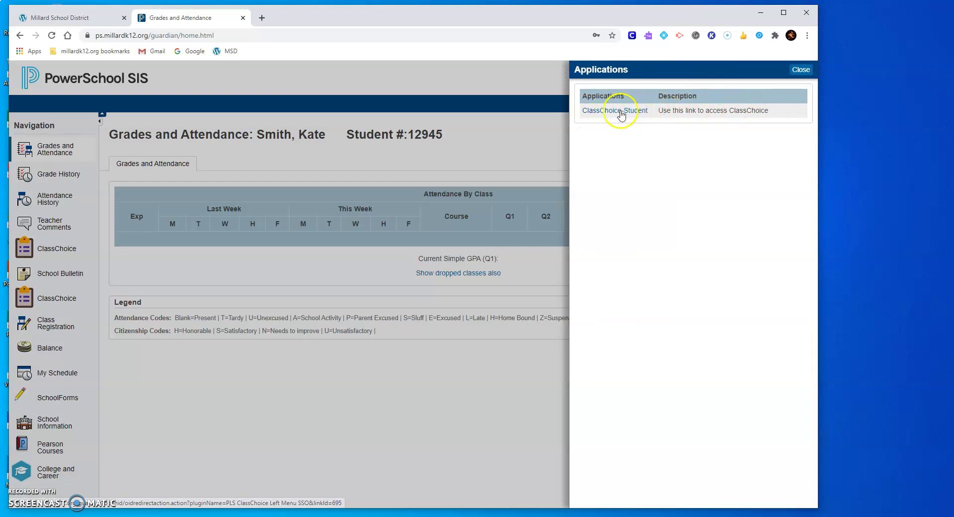
{"action": "left_click", "coordinate": [608, 110]}
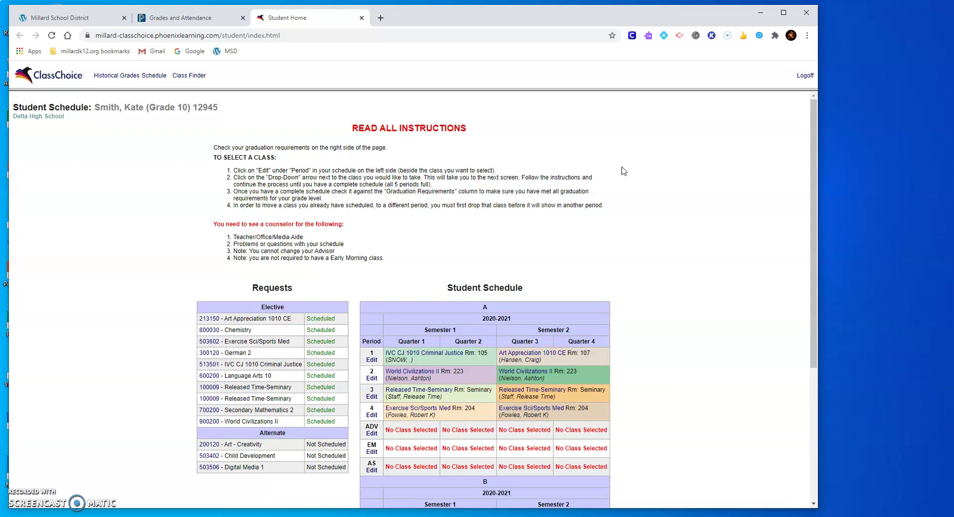
Step: Scroll through the Student Schedule to review elective requests and A/B period grids
{"action": "scroll", "coordinate": [623, 171], "scroll_direction": "down", "scroll_amount": 1}
{"action": "scroll", "coordinate": [624, 171], "scroll_direction": "up", "scroll_amount": 1}
{"action": "scroll", "coordinate": [309, 230], "scroll_direction": "down", "scroll_amount": 3}
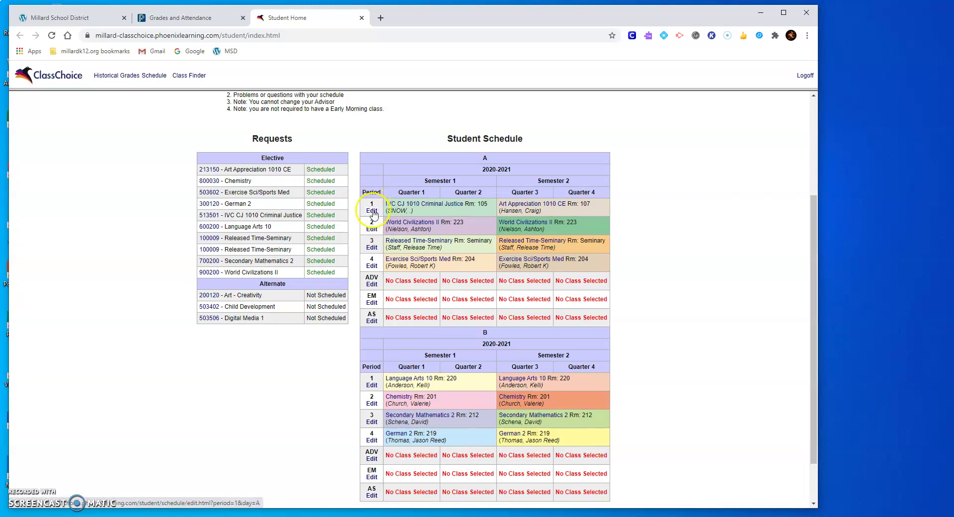
{"action": "left_click", "coordinate": [373, 212]}
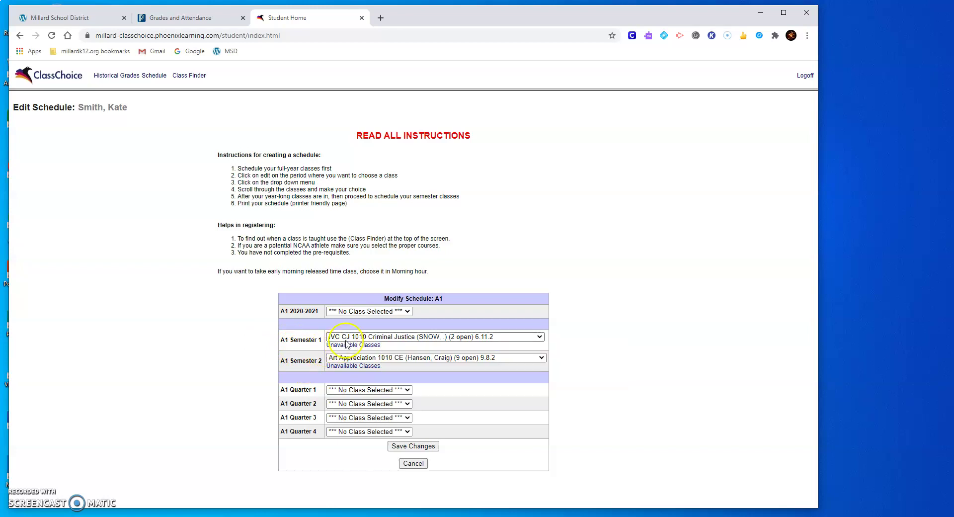
{"action": "left_click", "coordinate": [540, 338]}
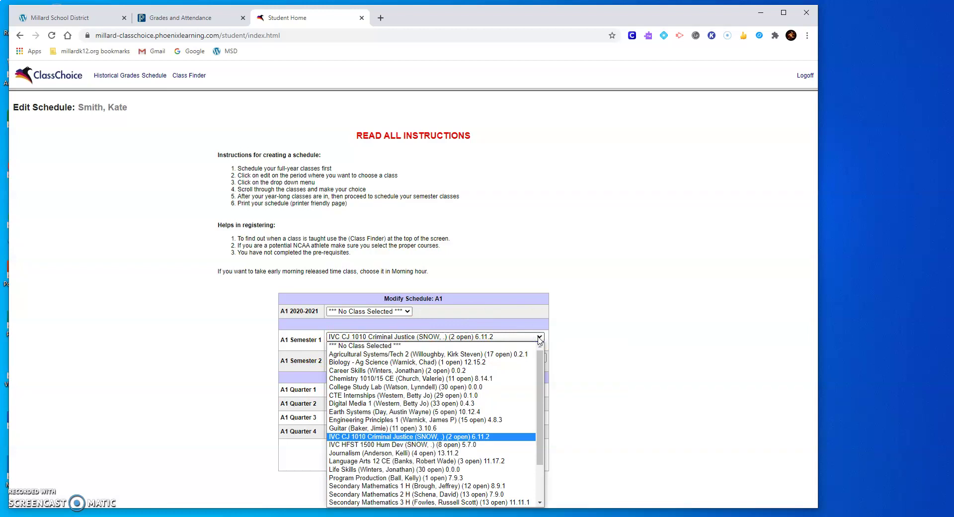
{"action": "mouse_move", "coordinate": [540, 369]}
{"action": "left_mouse_down"}
{"action": "mouse_move", "coordinate": [532, 457]}
{"action": "mouse_move", "coordinate": [541, 357]}
{"action": "left_mouse_up"}
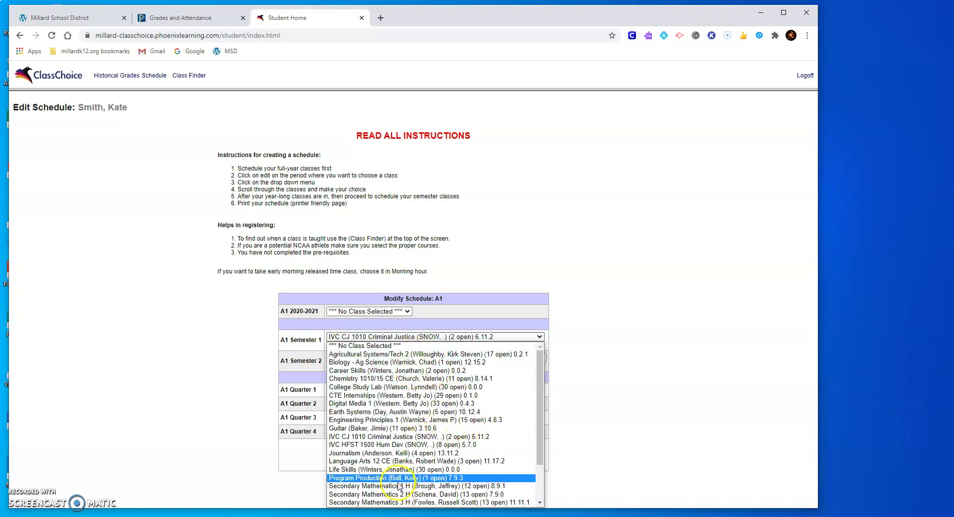
{"action": "left_click_drag", "start_coordinate": [538, 390], "coordinate": [545, 372]}
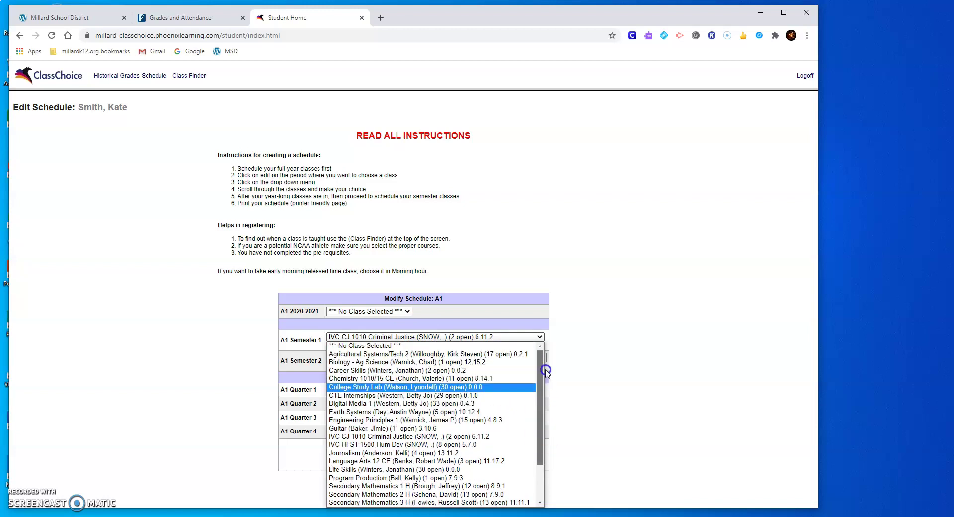
{"action": "left_click", "coordinate": [612, 304]}
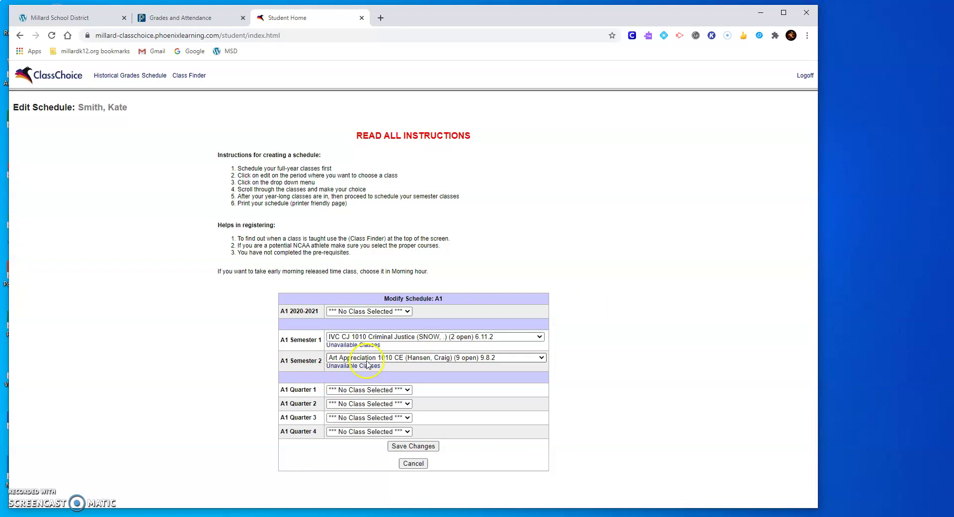
{"action": "left_click", "coordinate": [411, 446]}
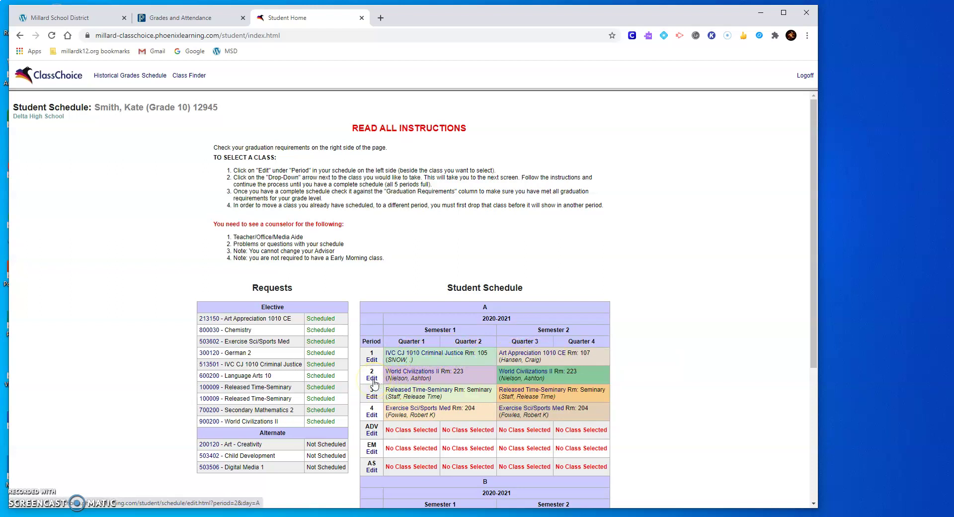
{"action": "mouse_move", "coordinate": [409, 376]}
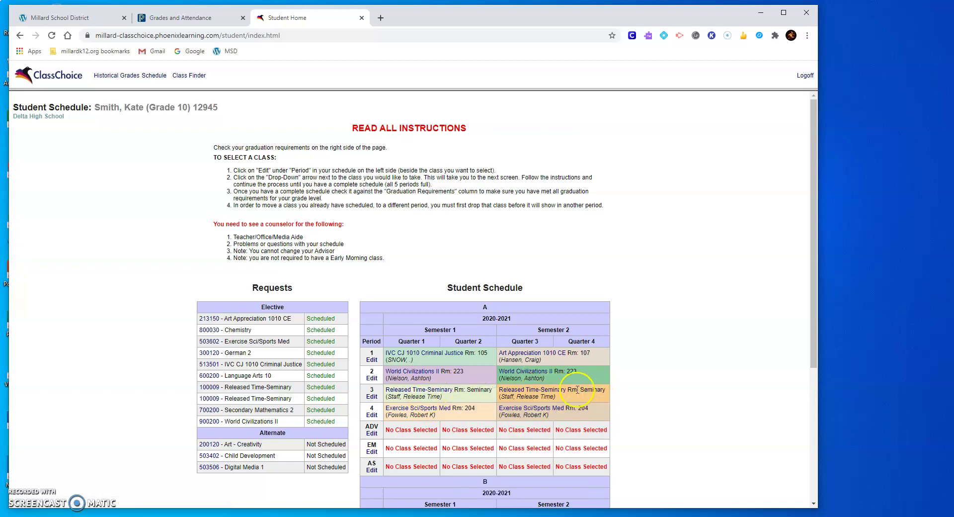
{"action": "scroll", "coordinate": [622, 392], "scroll_direction": "down", "scroll_amount": 2}
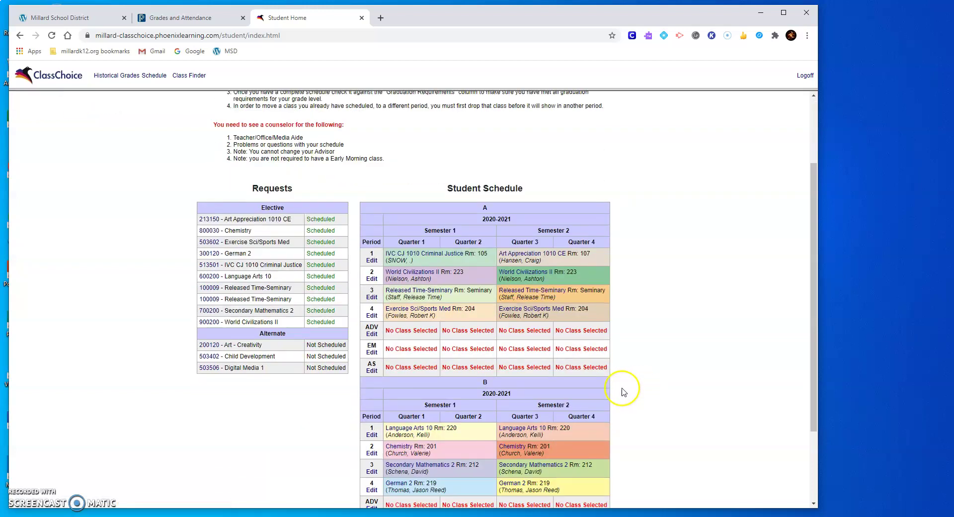
{"action": "scroll", "coordinate": [623, 392], "scroll_direction": "down", "scroll_amount": 2}
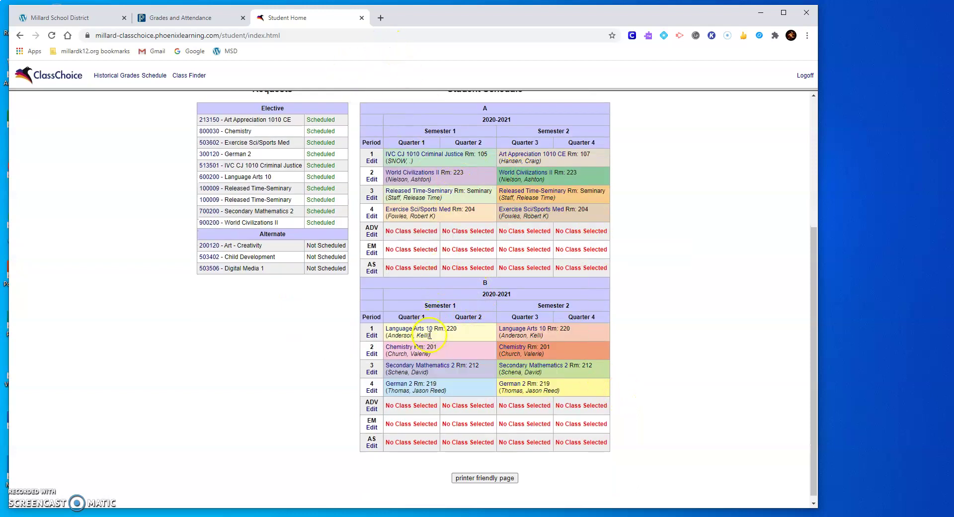
{"action": "mouse_move", "coordinate": [401, 332]}
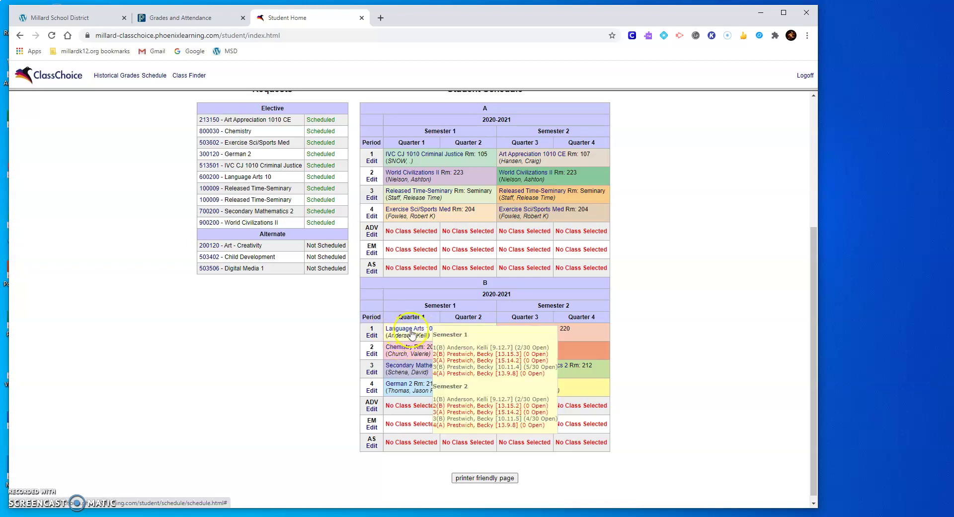
{"action": "left_click", "coordinate": [372, 335]}
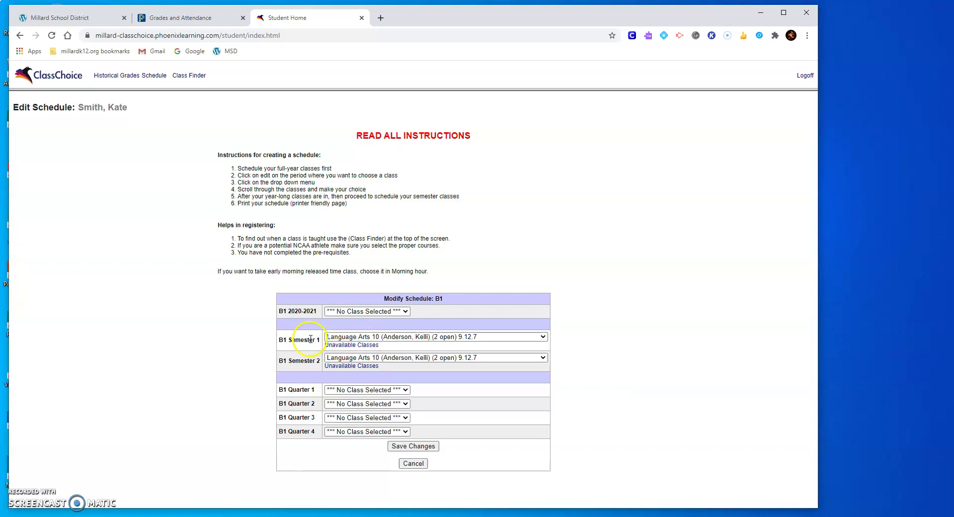
{"action": "left_click", "coordinate": [542, 338]}
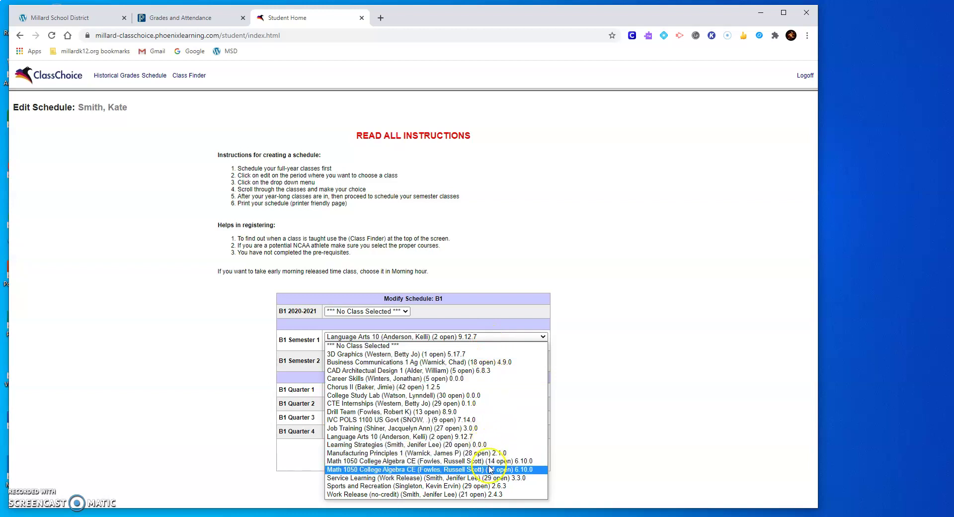
{"action": "left_click", "coordinate": [677, 313]}
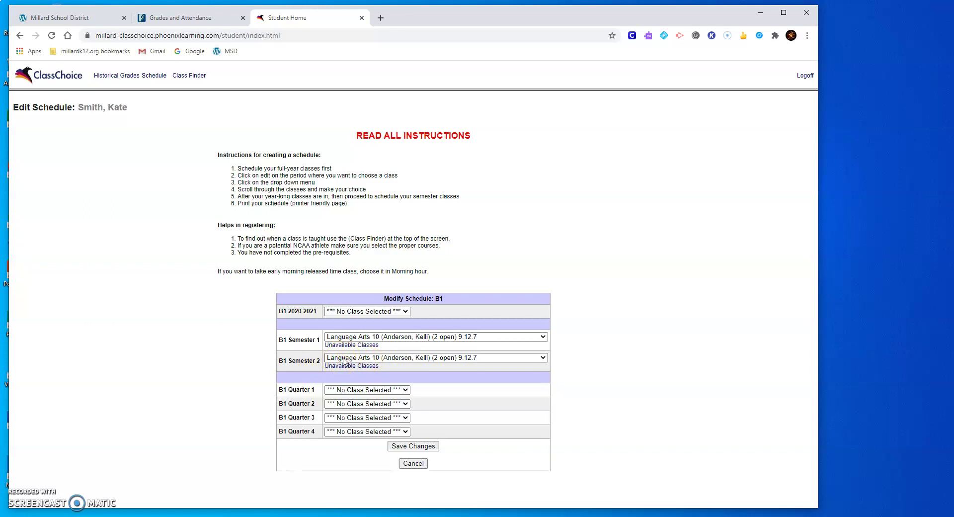
{"action": "left_click", "coordinate": [406, 447]}
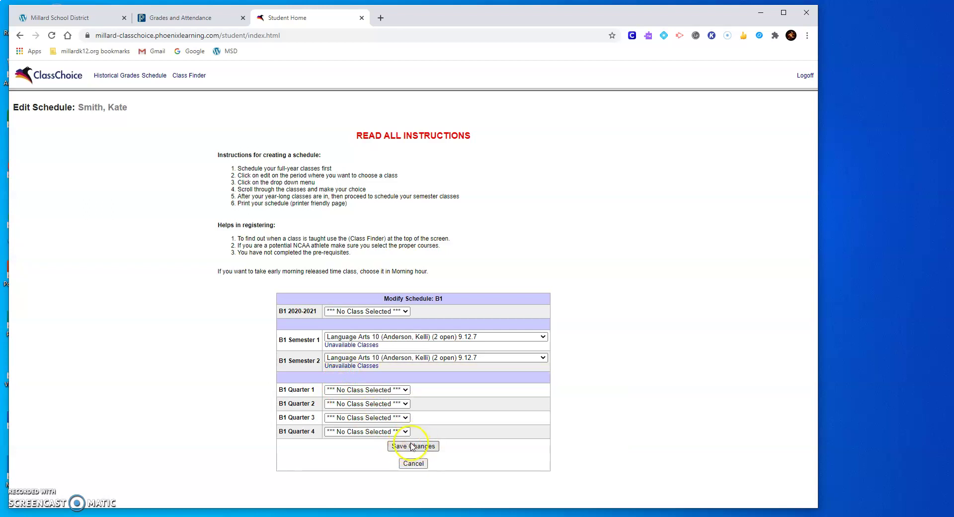
{"action": "left_click", "coordinate": [414, 447]}
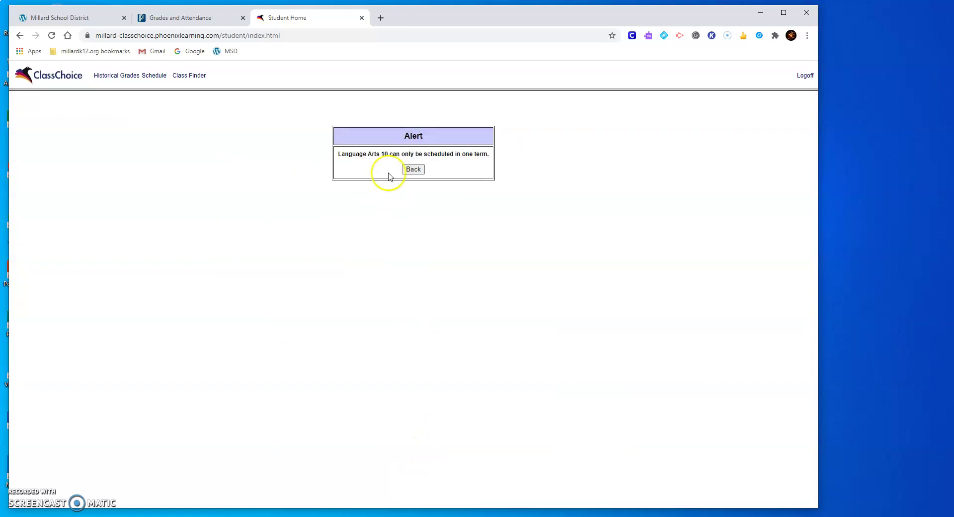
{"action": "left_click", "coordinate": [412, 169]}
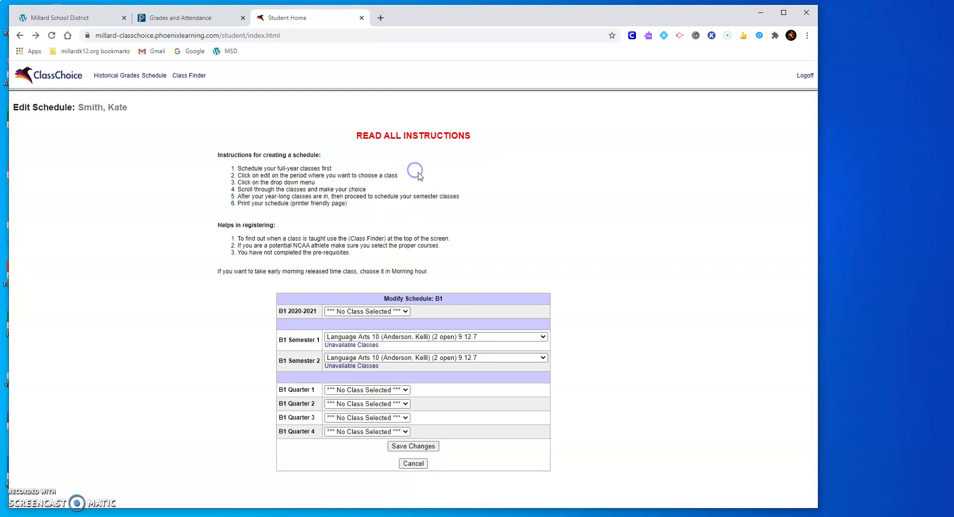
{"action": "left_click", "coordinate": [413, 462]}
{"action": "scroll", "coordinate": [674, 315], "scroll_direction": "down", "scroll_amount": 2}
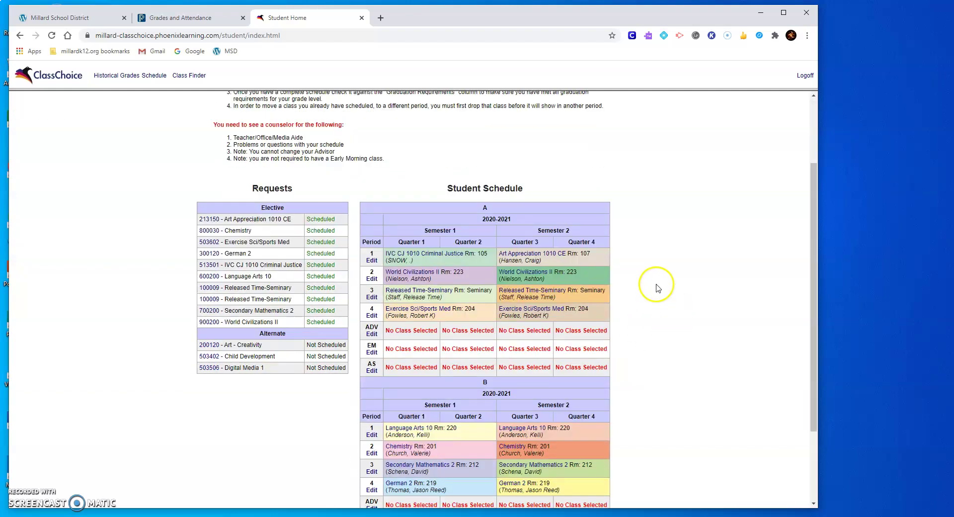
{"action": "scroll", "coordinate": [494, 292], "scroll_direction": "down", "scroll_amount": 2}
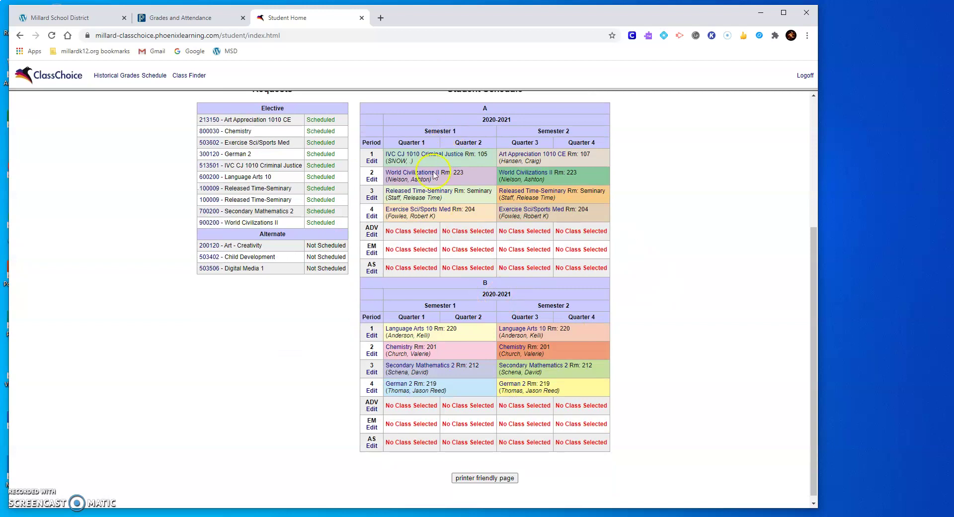